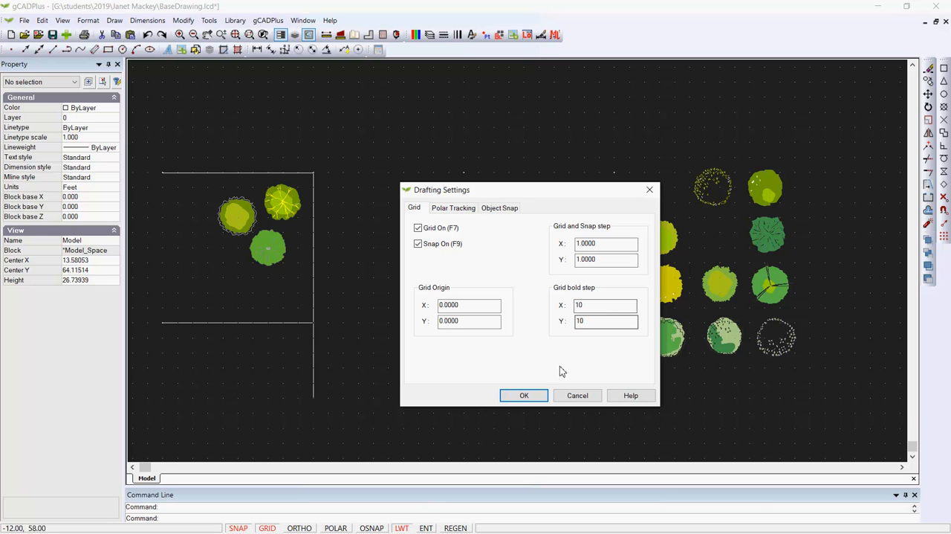
Close the drafting settings without changes and draw a vertical line from (10, 70) to (10, 60)
click(564, 399)
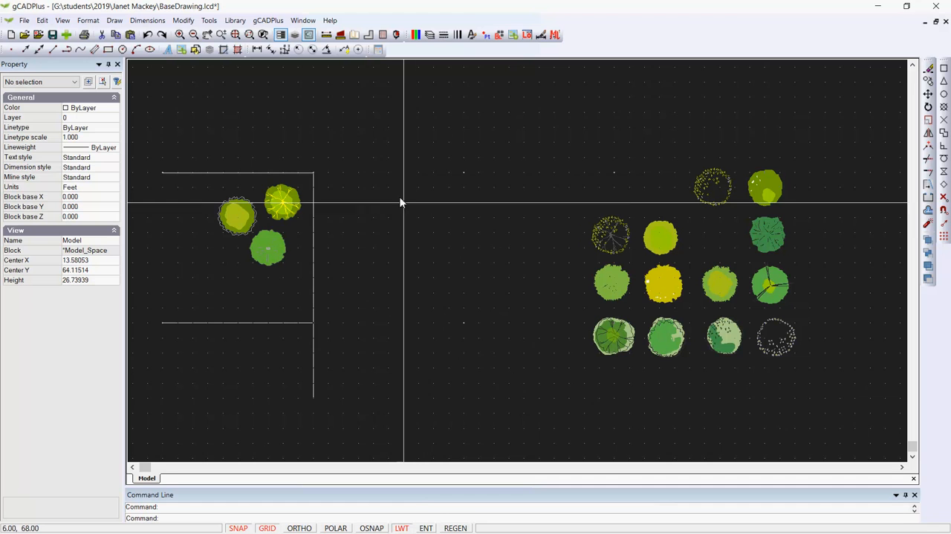
click(115, 20)
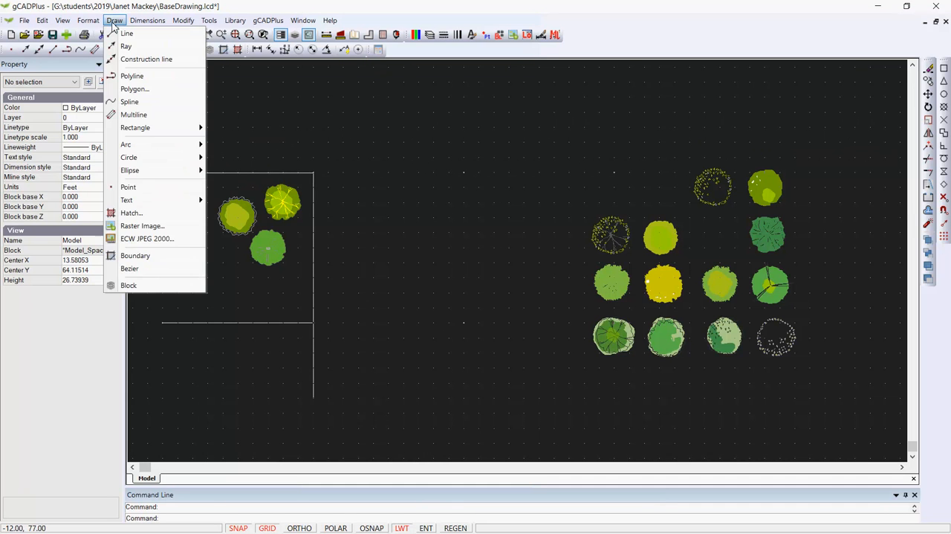
click(127, 34)
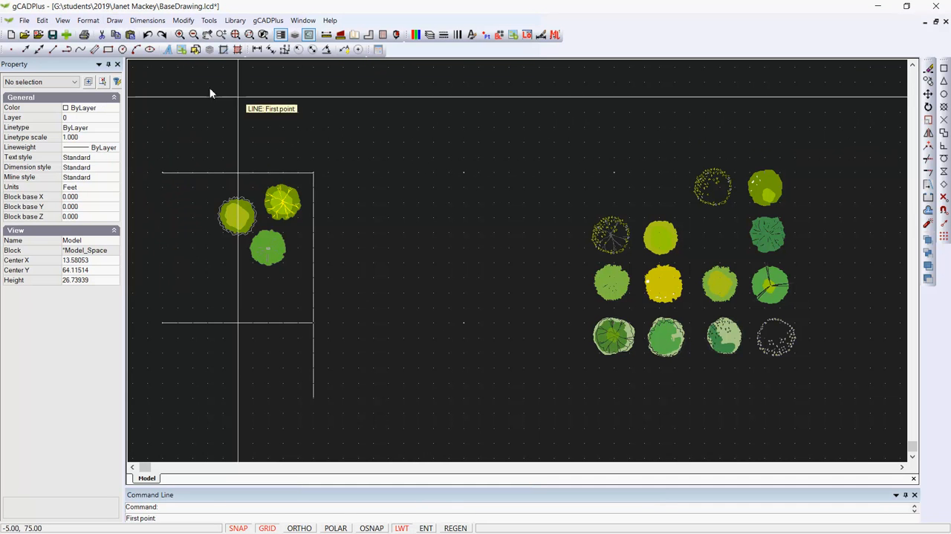
click(464, 178)
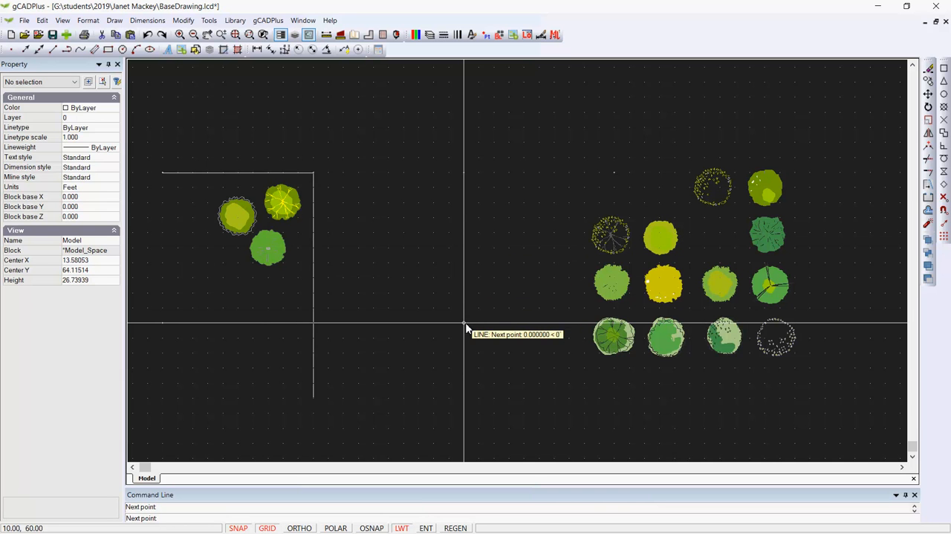
right_click(480, 294)
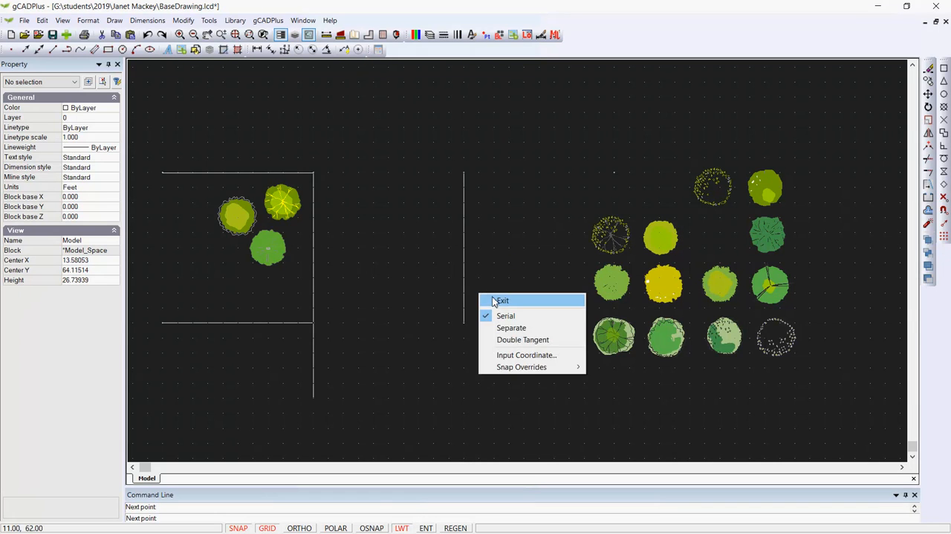
click(490, 298)
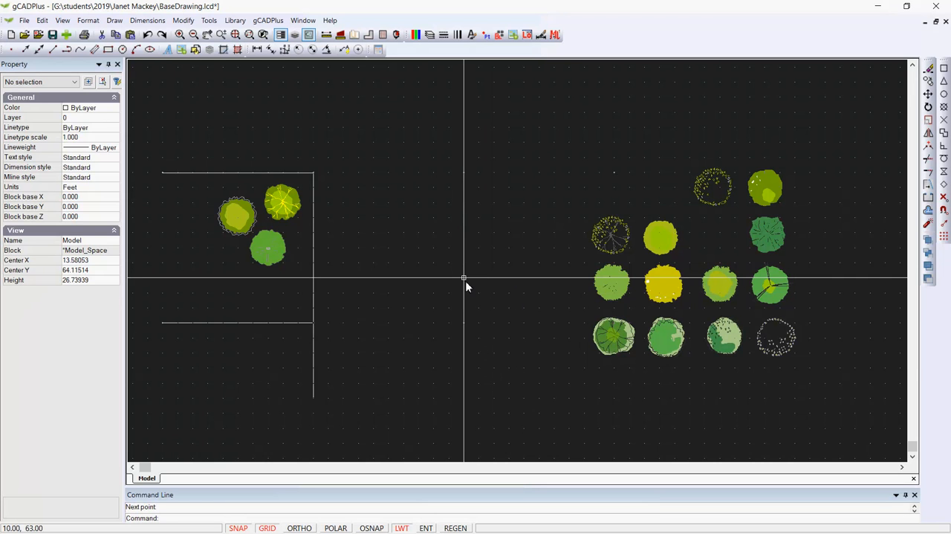
click(464, 278)
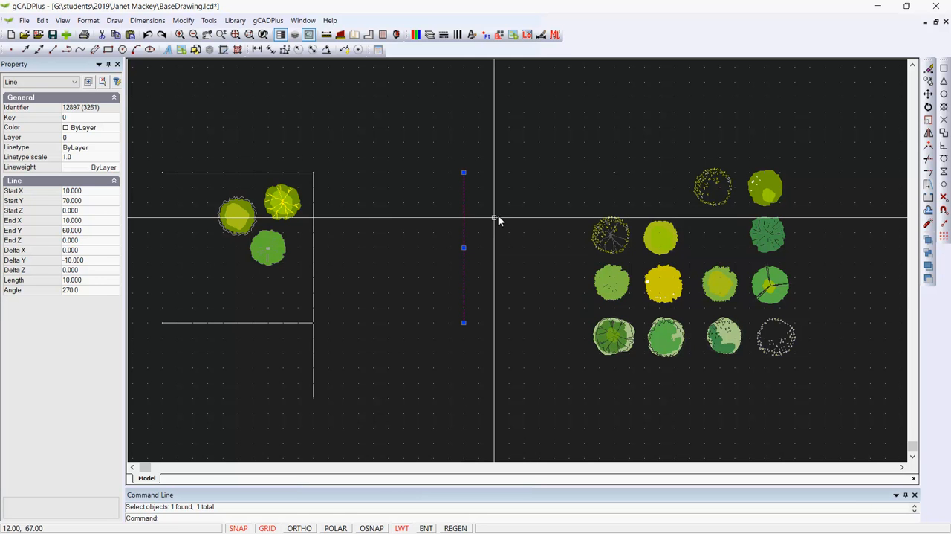
key(Escape)
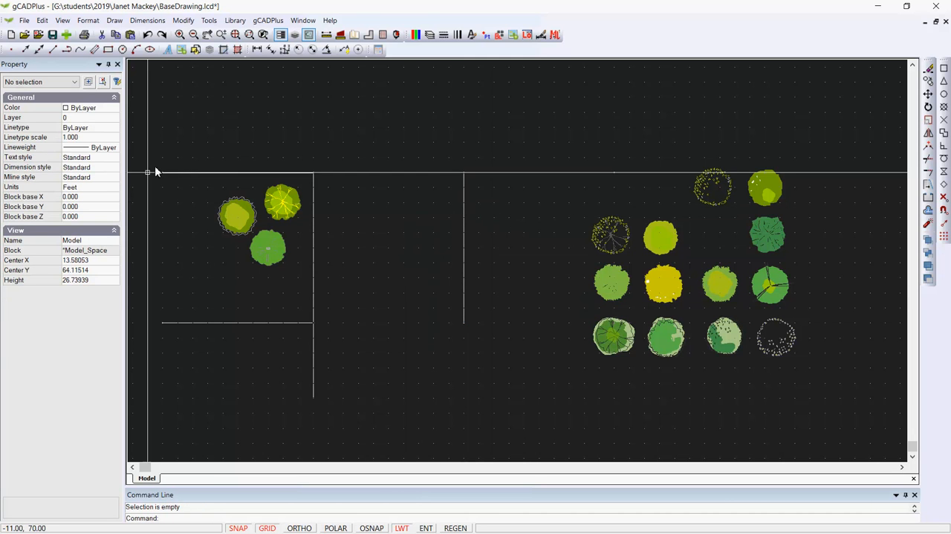
Set the drawing's current dimension style to Architectural
click(117, 171)
click(117, 167)
click(103, 190)
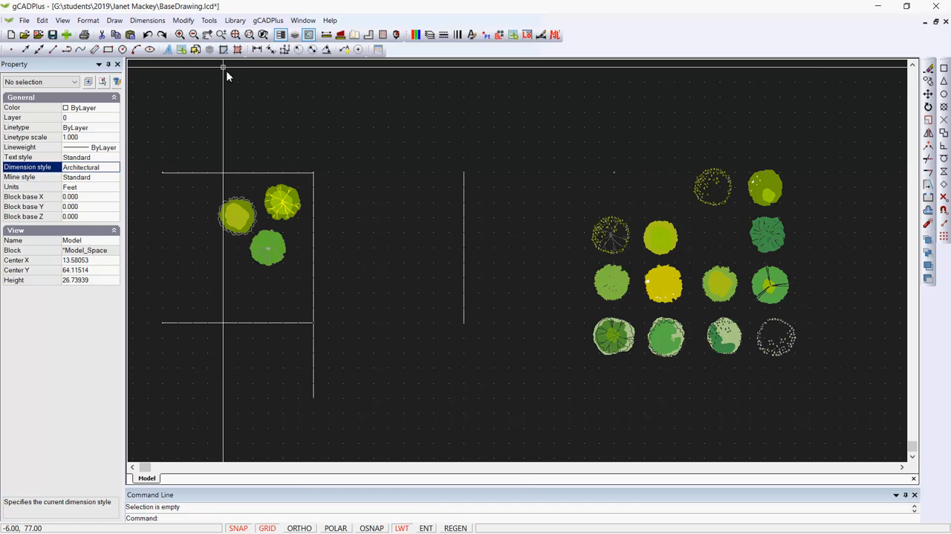
Add a linear dimension to the new vertical line, from its upper to its lower end, with the dimension line at X 14
click(257, 50)
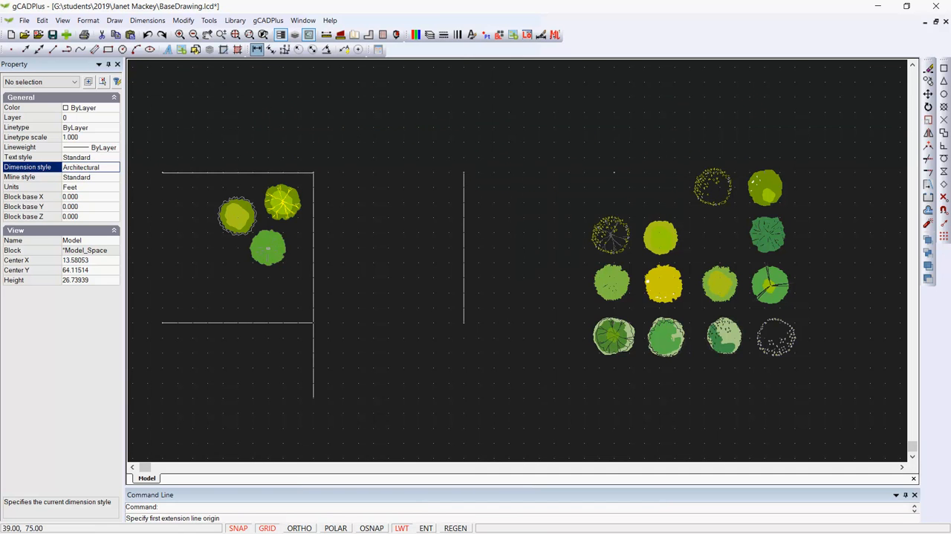
click(464, 172)
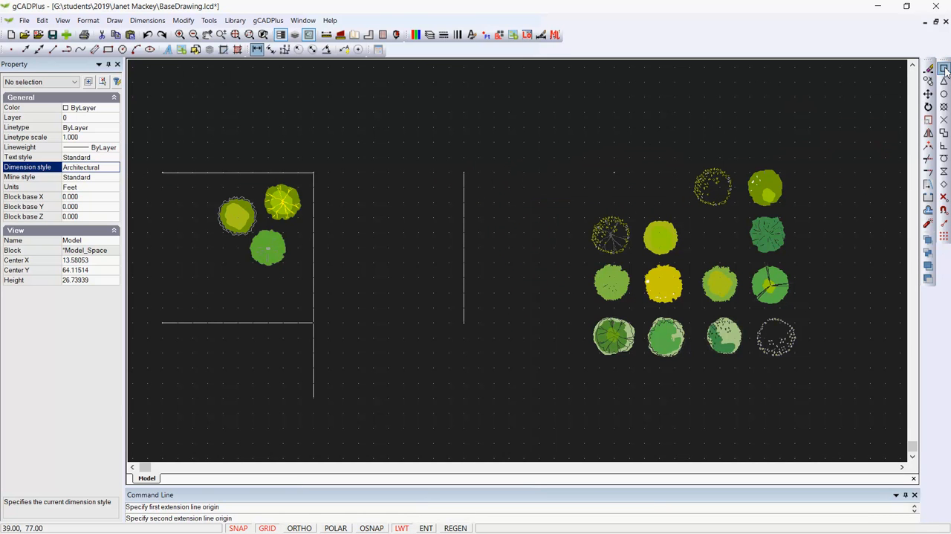
click(463, 322)
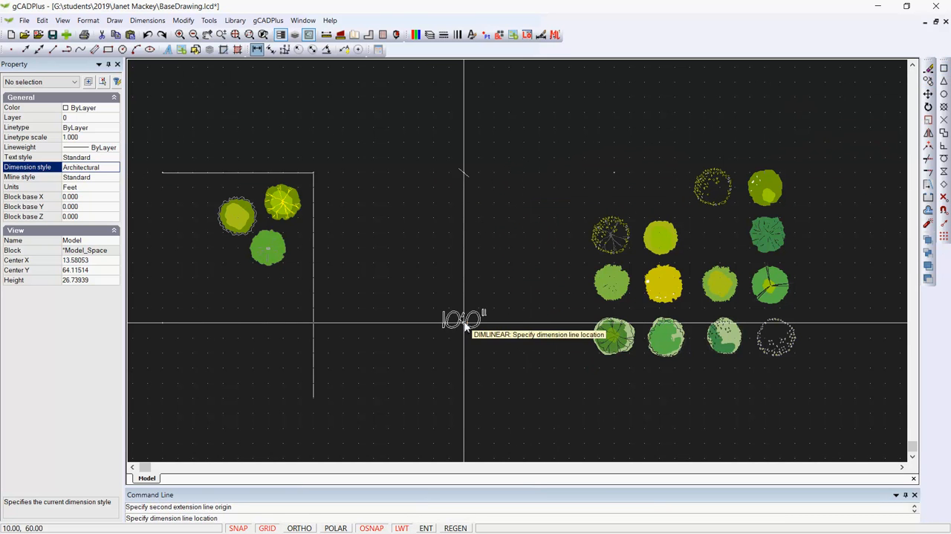
click(524, 253)
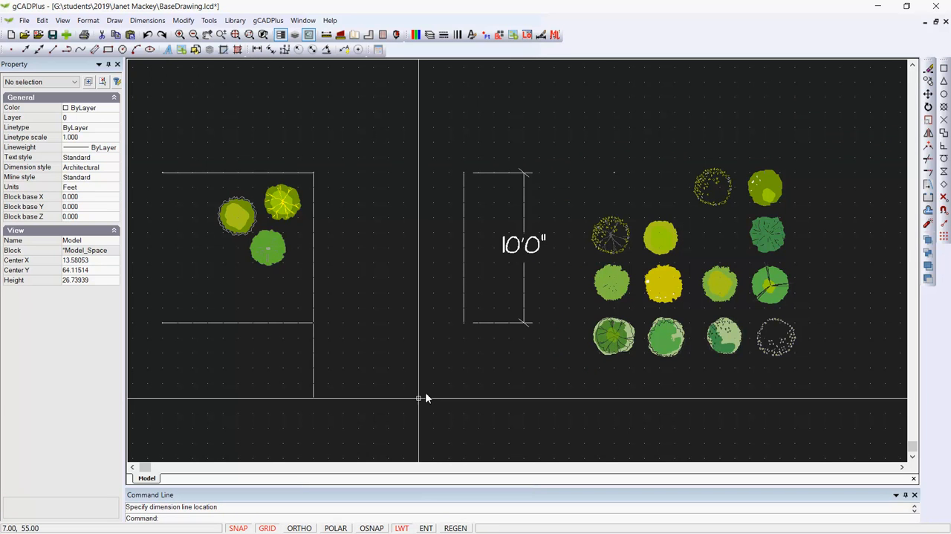
scroll(515, 269, up, 1)
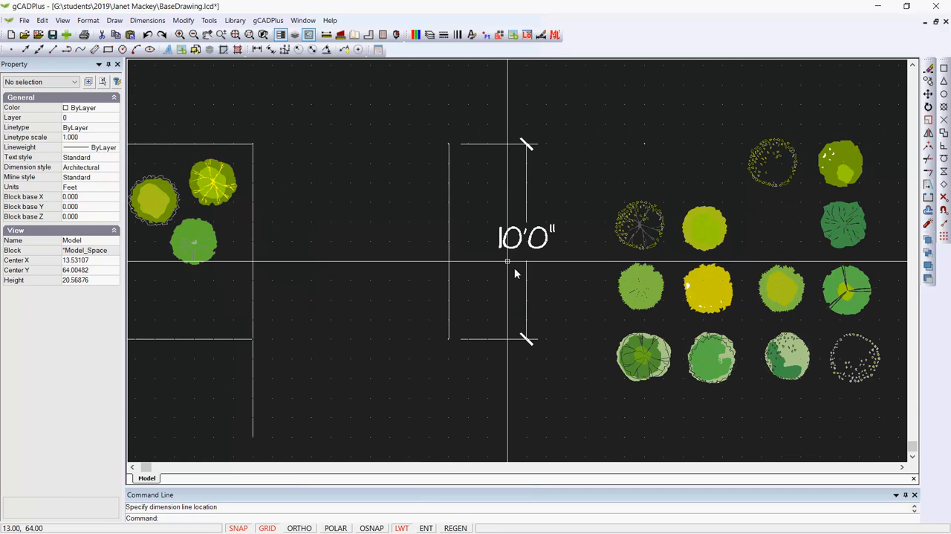
scroll(547, 260, down, 1)
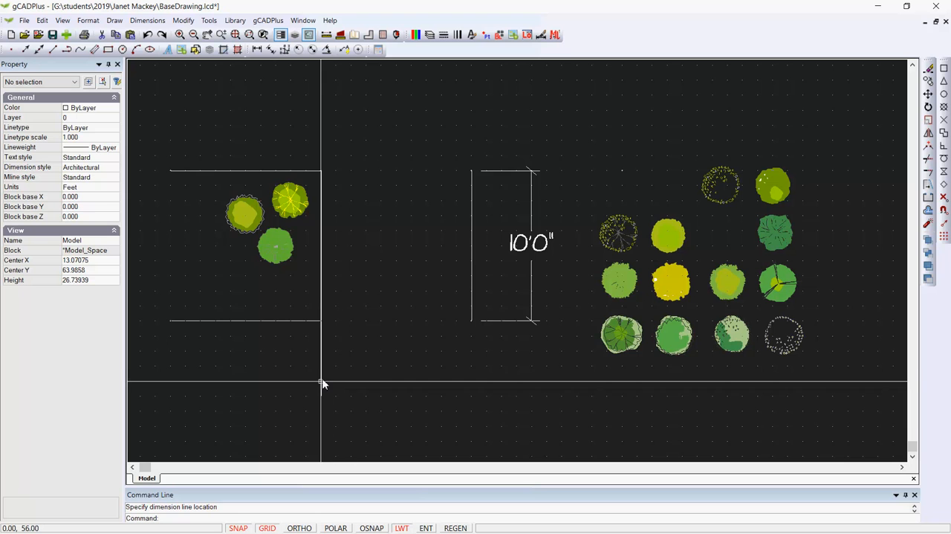
Draw a second vertical line from the first one's lower end at (10, 60) down to (10, 55)
right_click(365, 363)
click(408, 389)
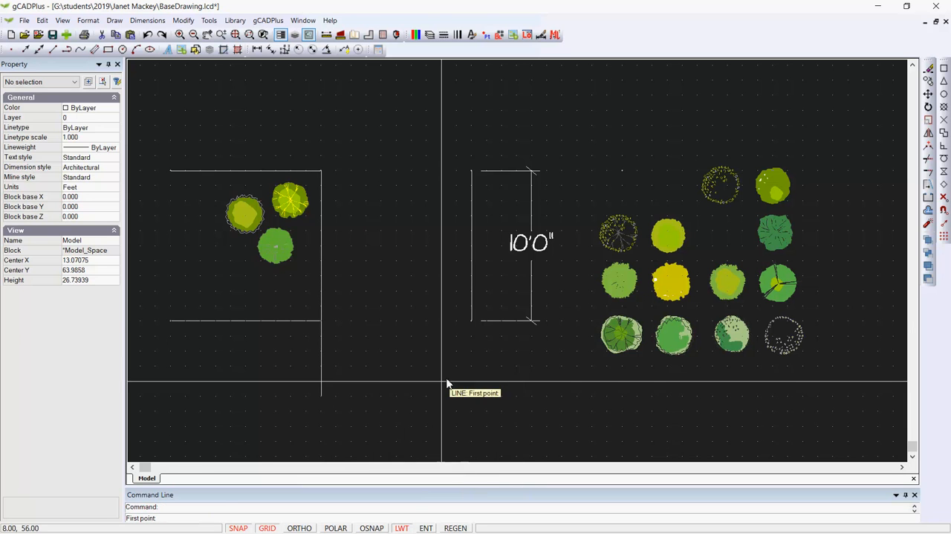
click(471, 322)
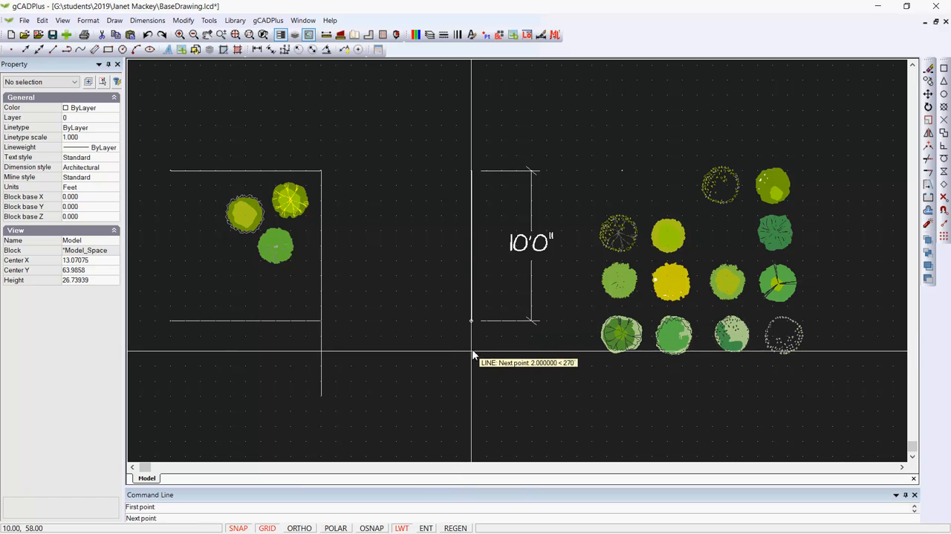
click(474, 401)
right_click(484, 394)
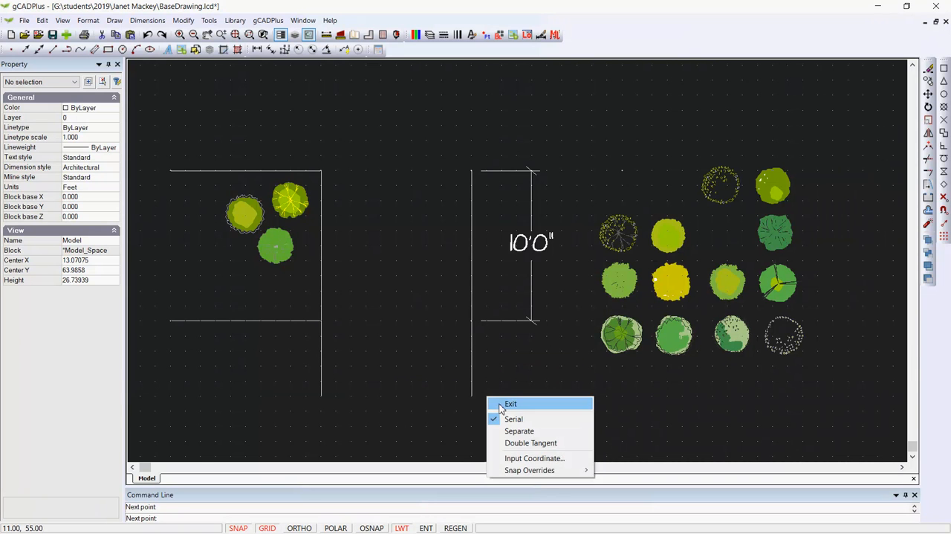
click(503, 404)
Add a linear dimension to the lower vertical line between its endpoints, aligned with the existing dimension at X 14
middle_drag(530, 381, 491, 303)
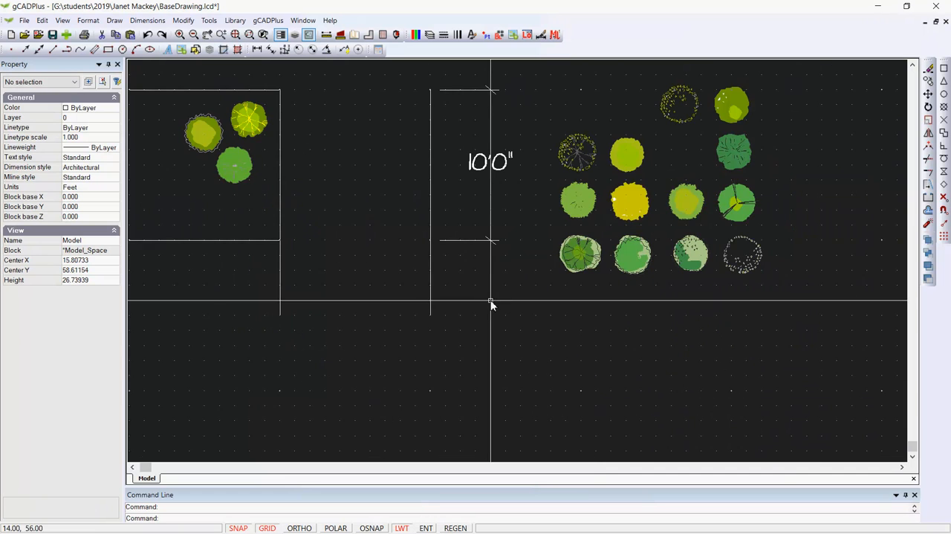
click(257, 50)
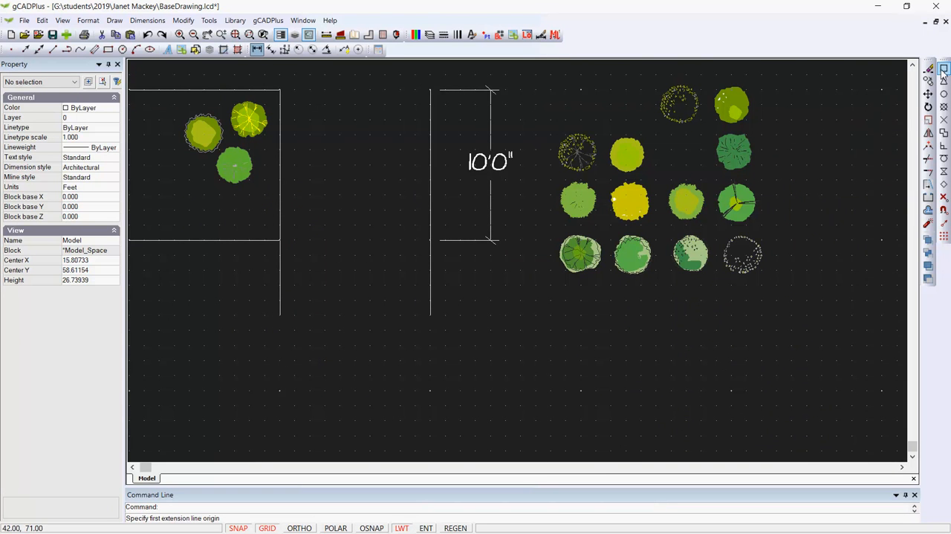
click(432, 240)
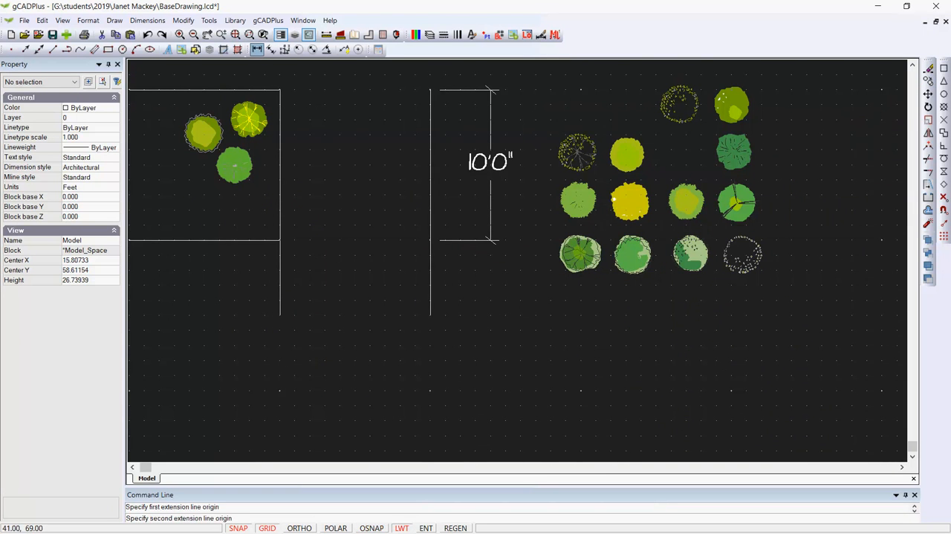
click(429, 315)
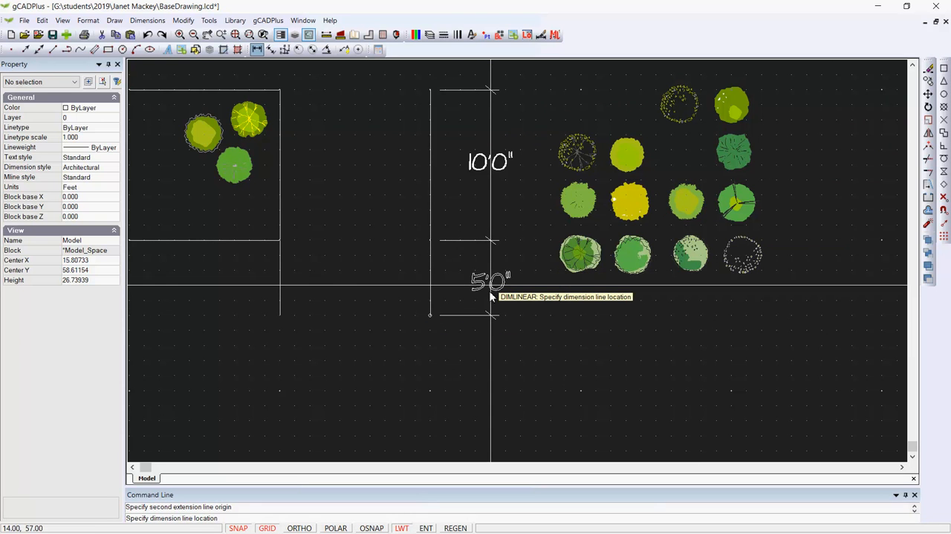
scroll(487, 286, up, 3)
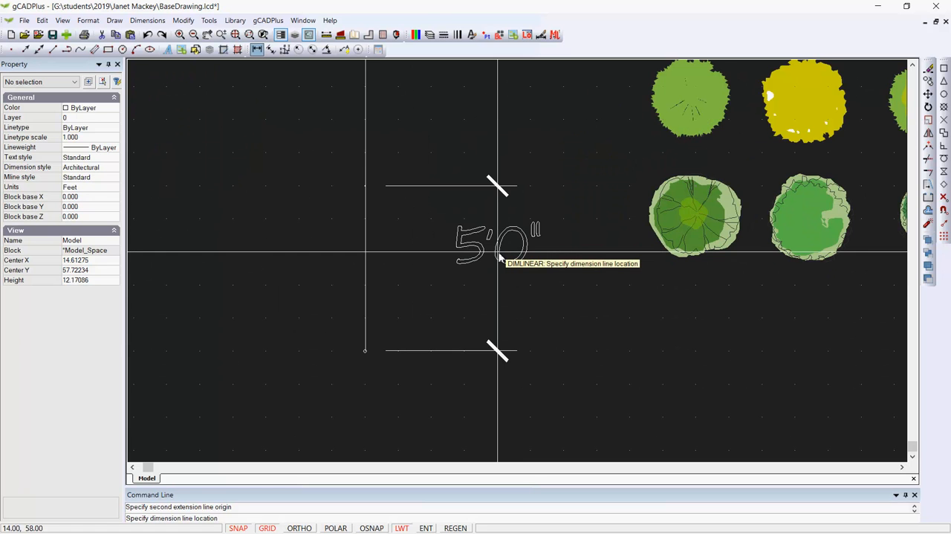
click(498, 253)
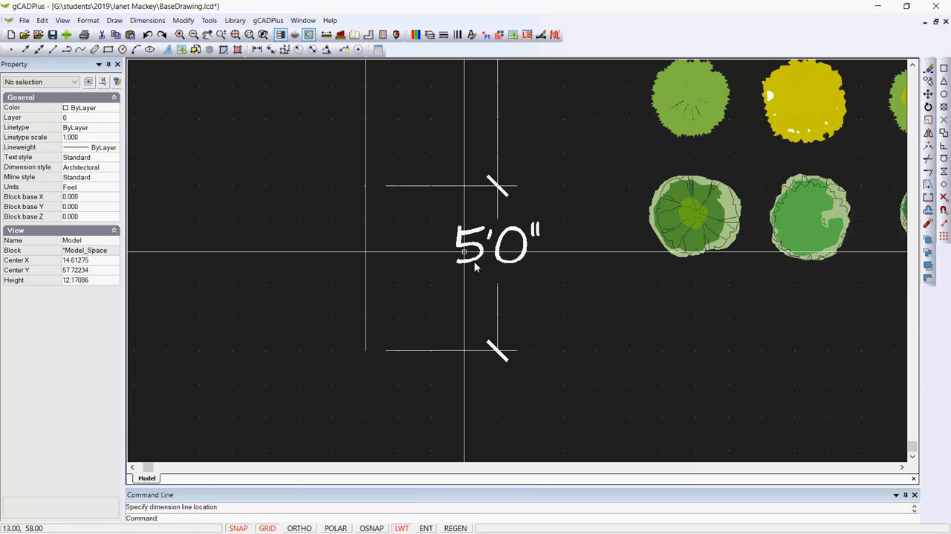
Turn grid snap off and move the lower dimension's text down along its dimension line to about Y 57.7
key(F9)
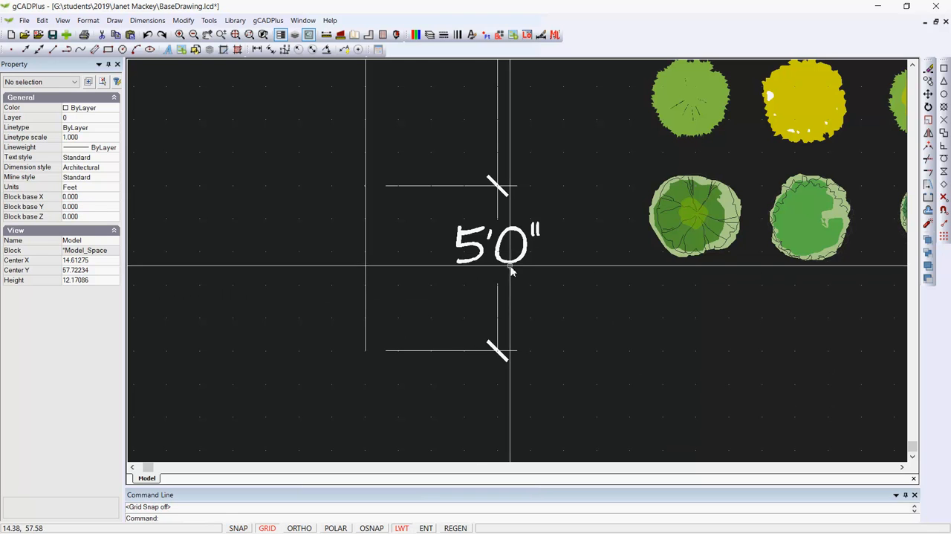
click(503, 265)
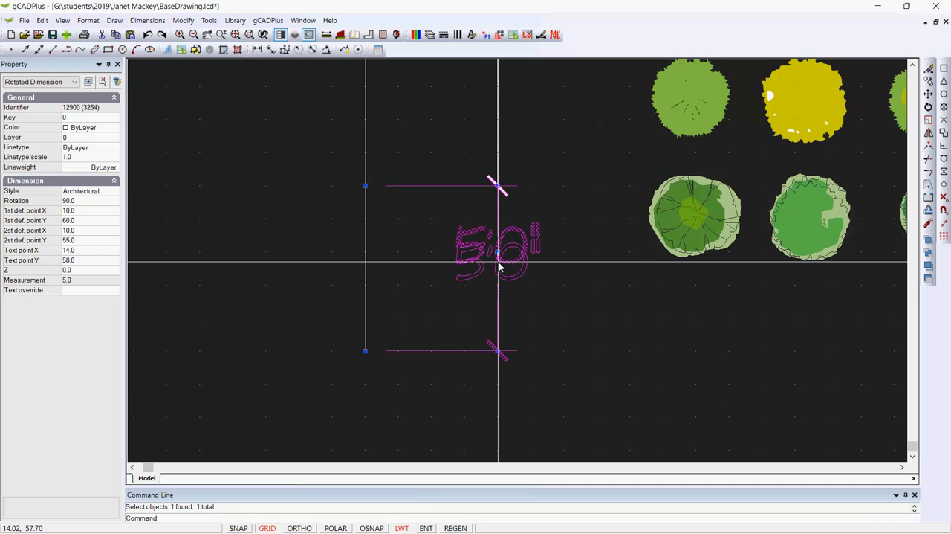
click(499, 264)
key(Escape)
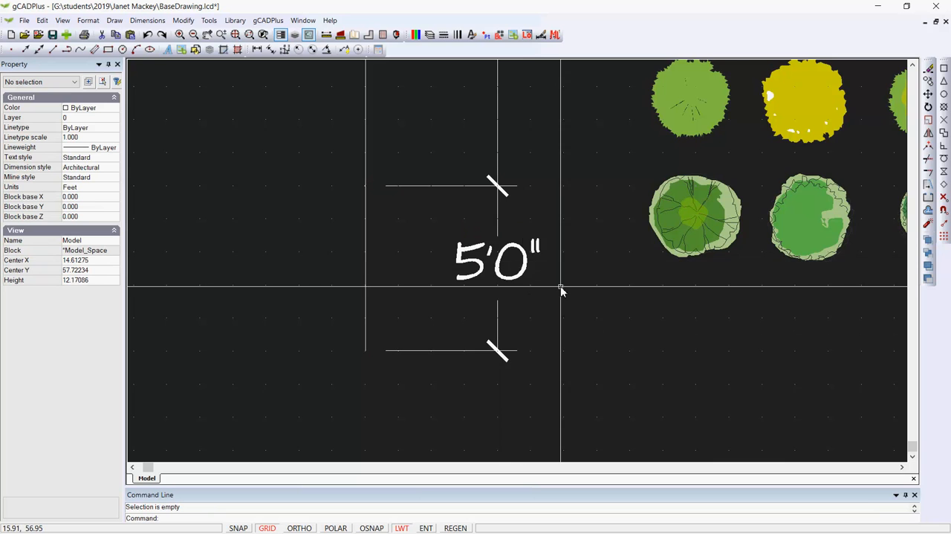
scroll(561, 289, down, 3)
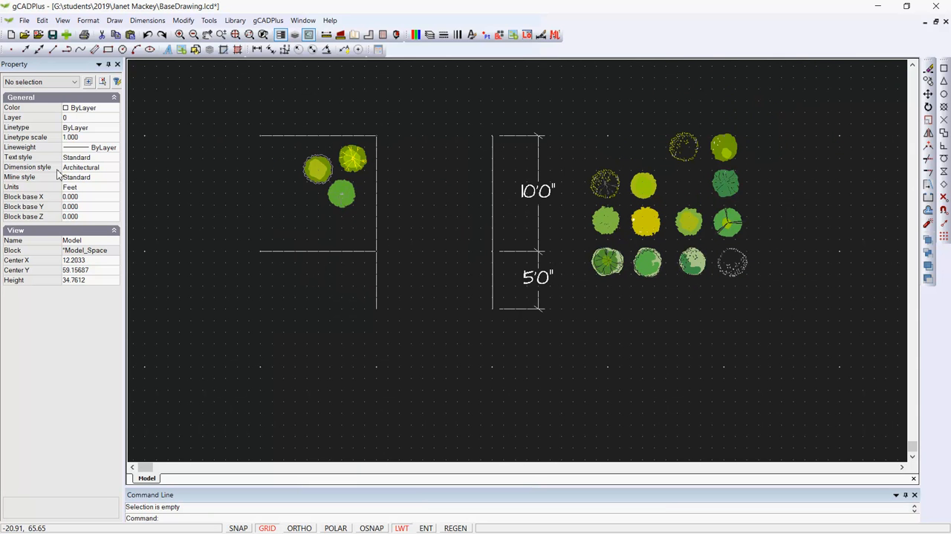
Change the drawing background colour to white
click(62, 20)
mouse_move(137, 221)
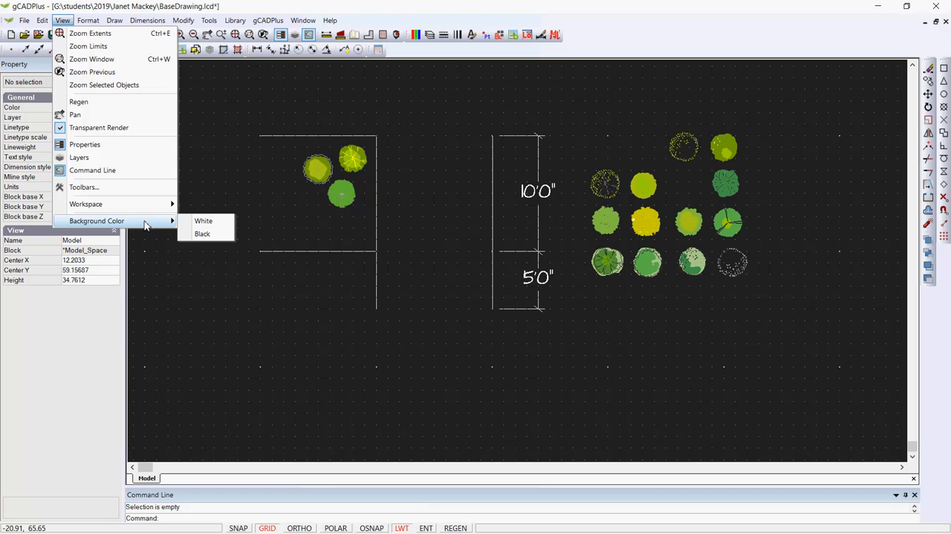
click(201, 217)
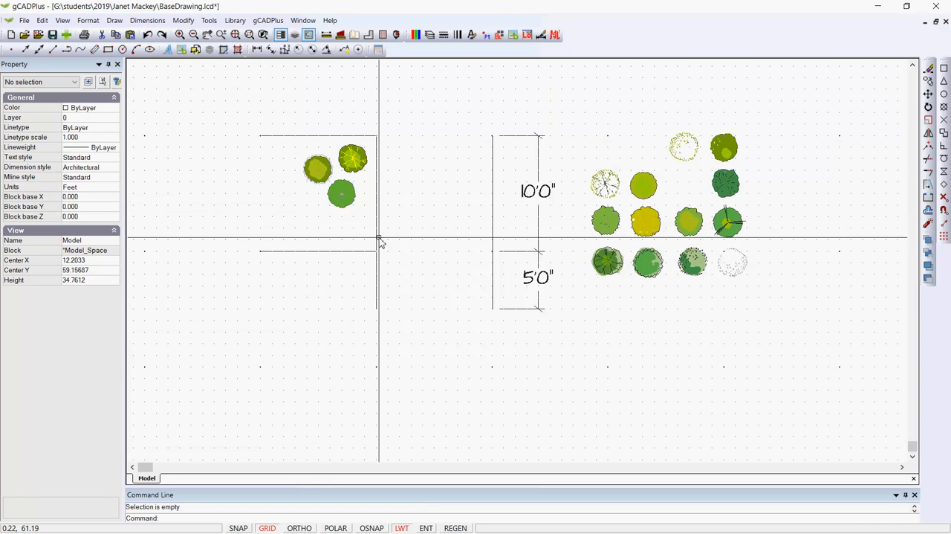
Turn grid snap on and move the Dig15 plant symbol from the symbol group into the planting area at (-6, 62)
scroll(387, 220, up, 1)
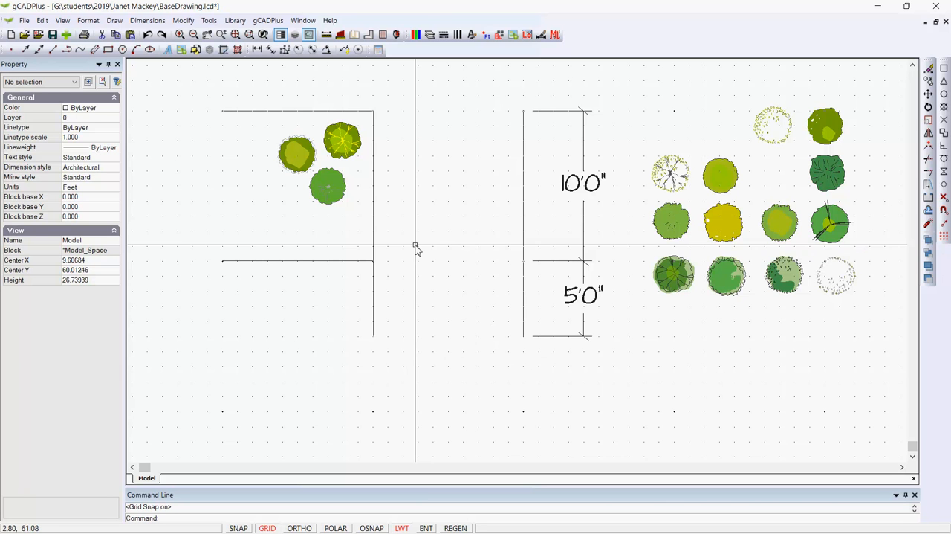
key(F9)
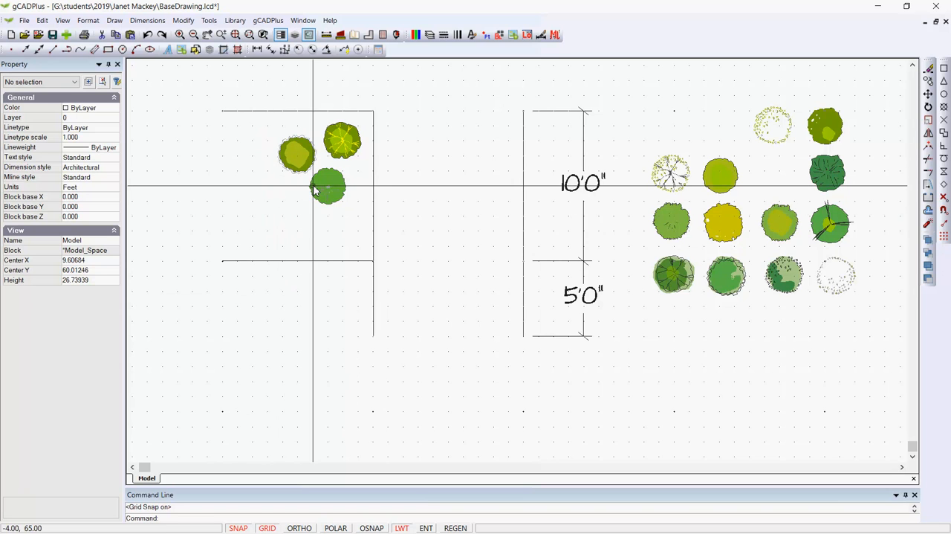
click(785, 276)
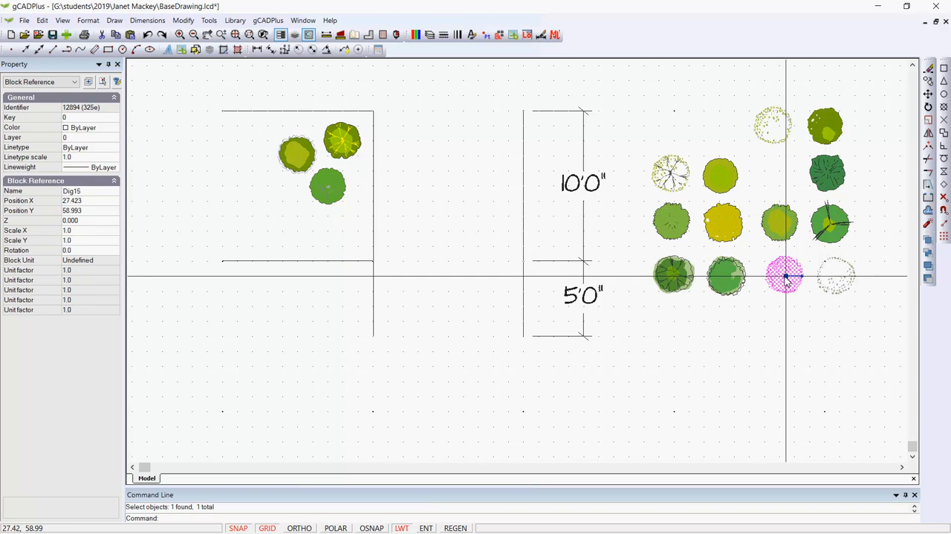
click(785, 276)
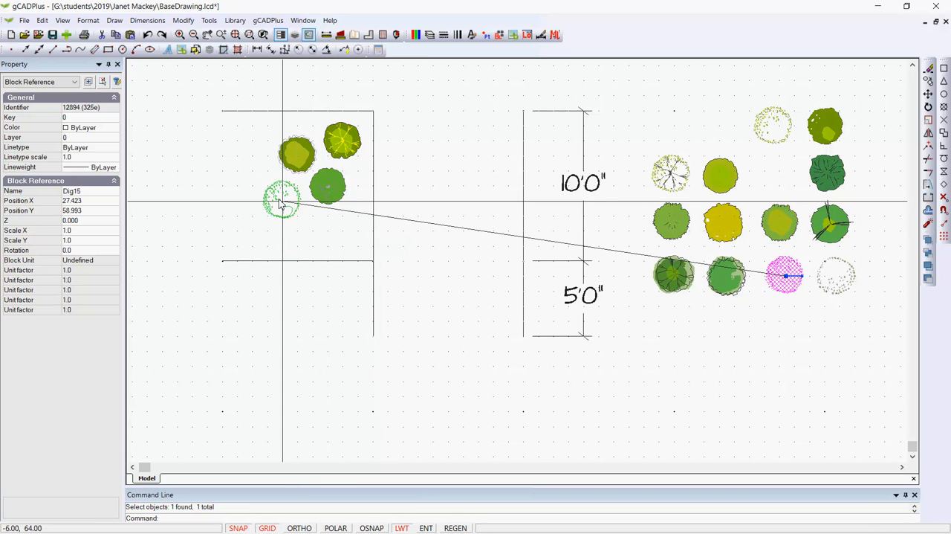
scroll(280, 220, up, 3)
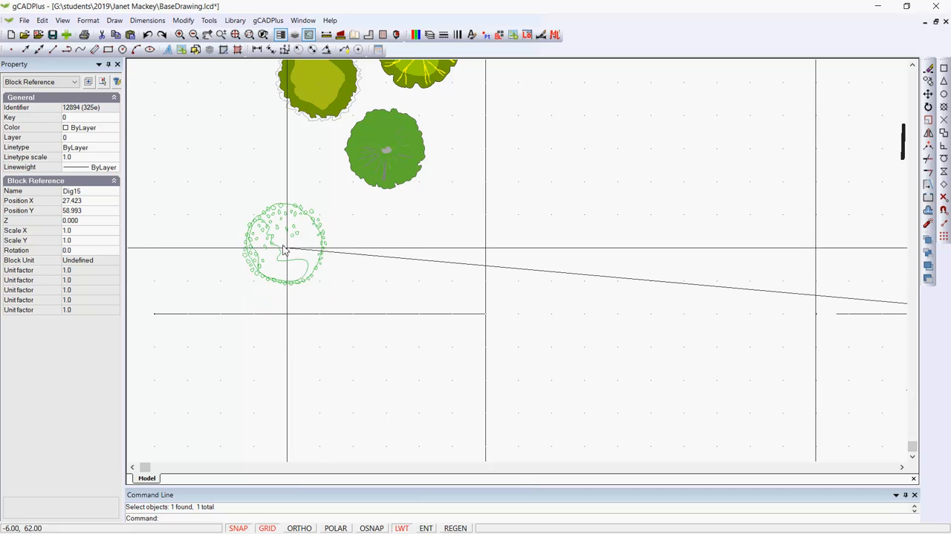
click(285, 248)
key(Escape)
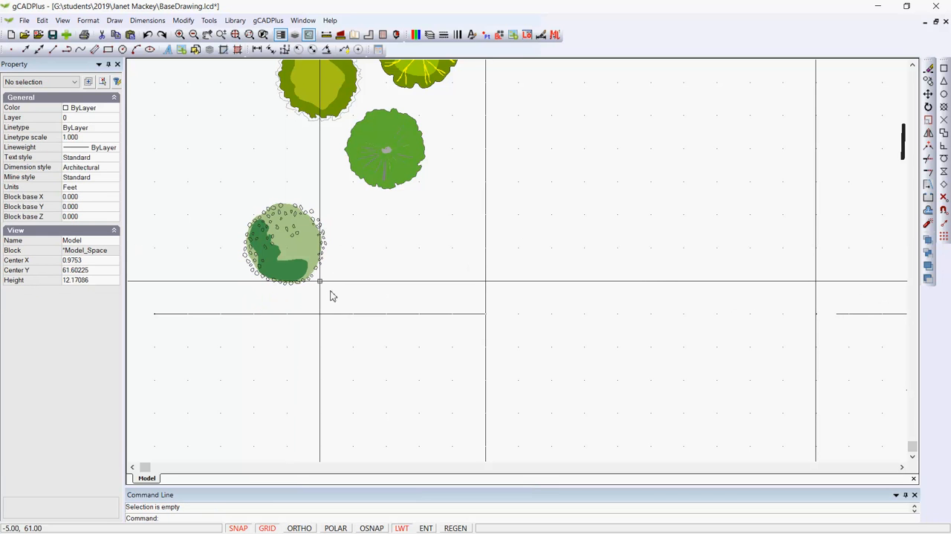
Move the placed Dig15 plant symbol up one foot to (-6, 63)
click(297, 272)
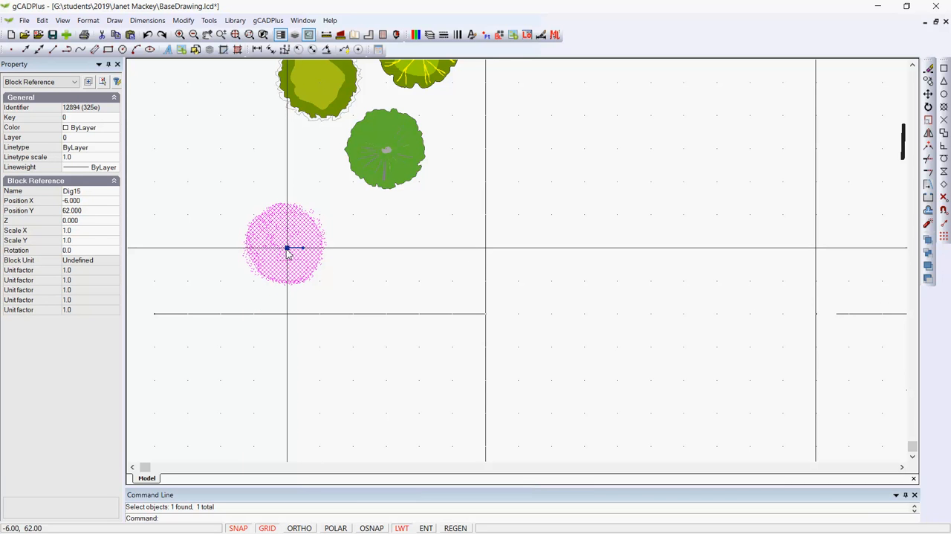
click(288, 248)
click(288, 216)
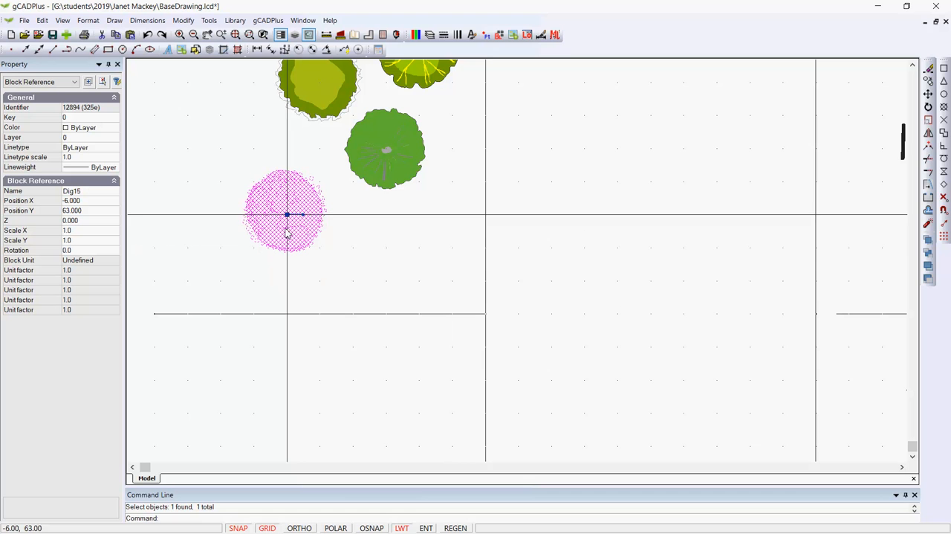
Copy the Dig15 plant symbol from its centre at (-6, 63) to (-4, 62) and (-3, 62), overlapping the two copies
right_click(288, 216)
click(313, 249)
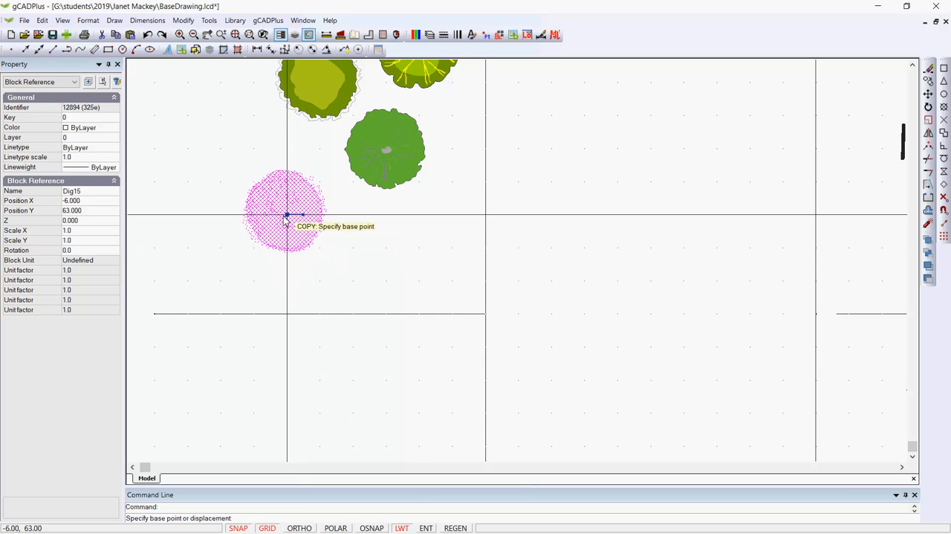
click(288, 215)
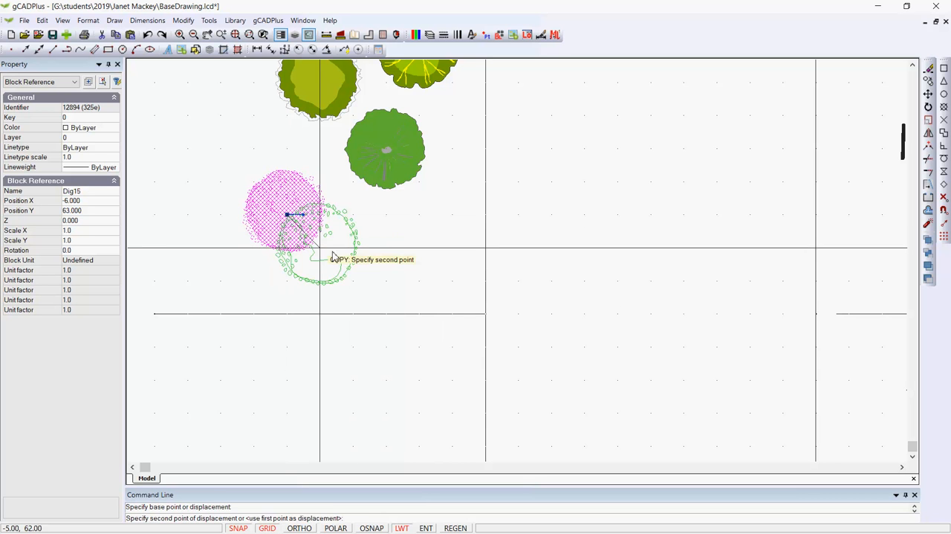
click(402, 237)
click(392, 246)
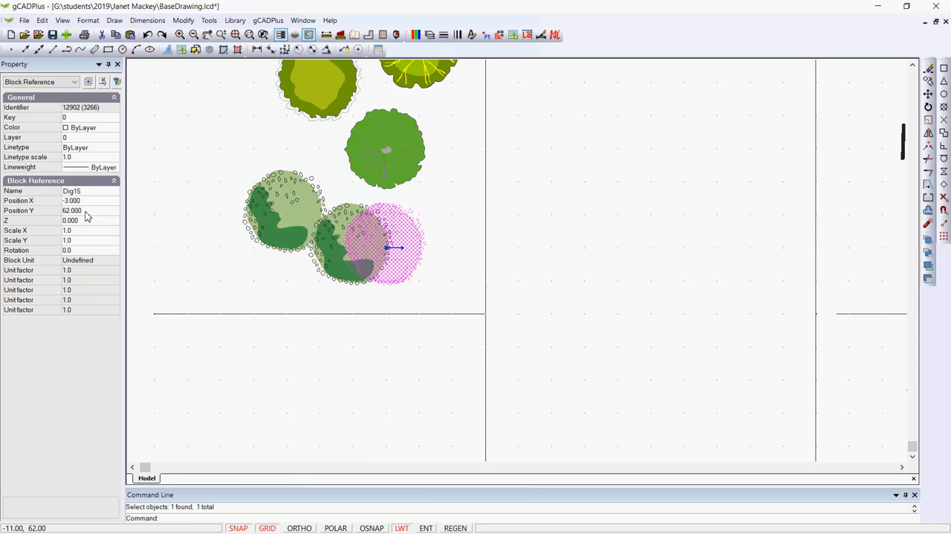
key(Escape)
scroll(233, 240, down, 5)
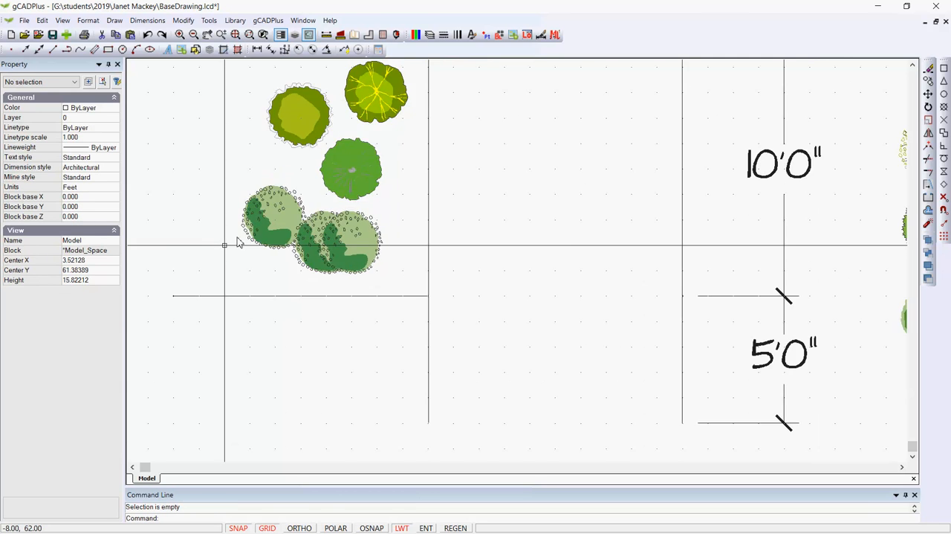
scroll(236, 242, down, 2)
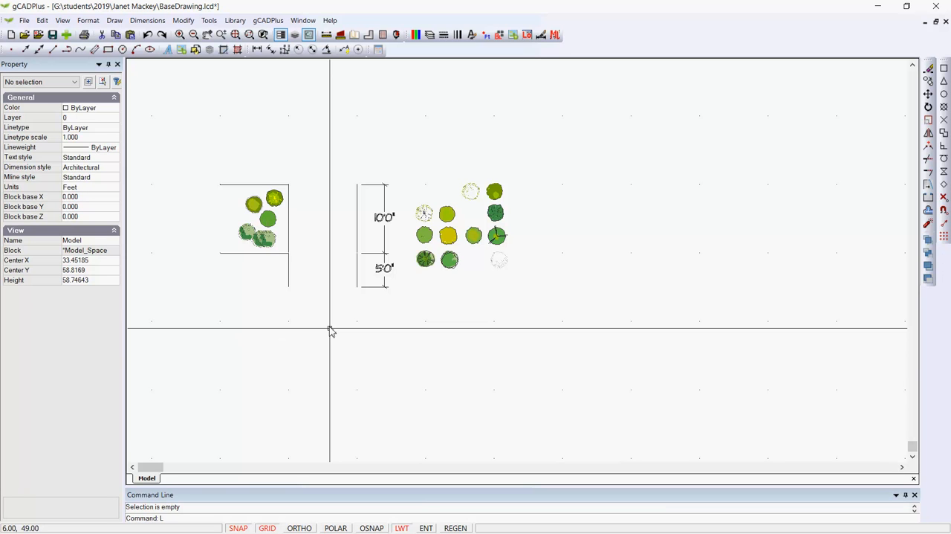
key(Return)
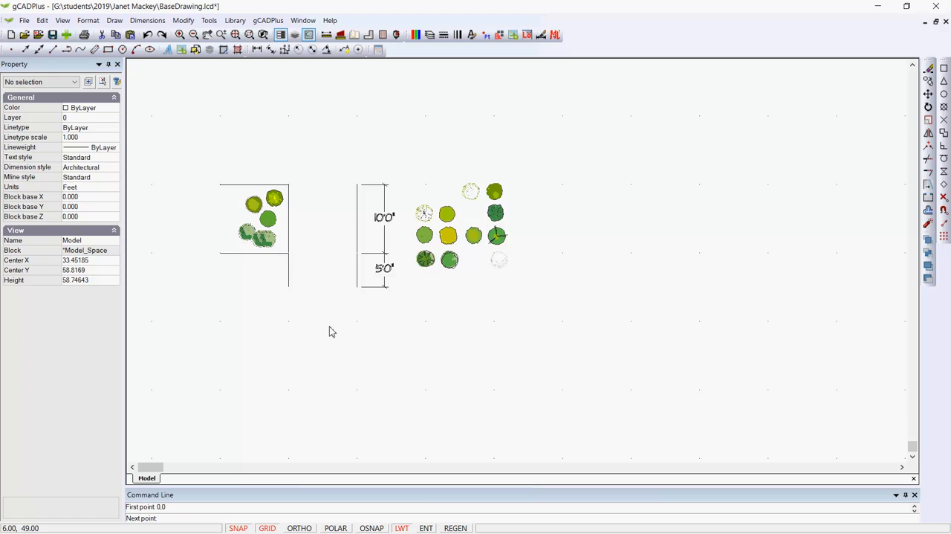
scroll(487, 257, down, 6)
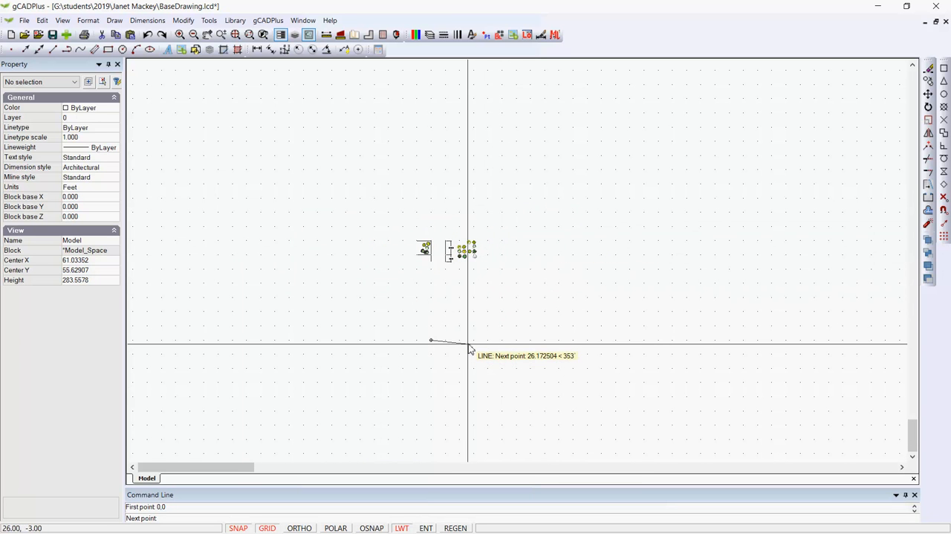
key(Escape)
Turn off both the grid display and grid snap for the drawing
scroll(461, 278, up, 8)
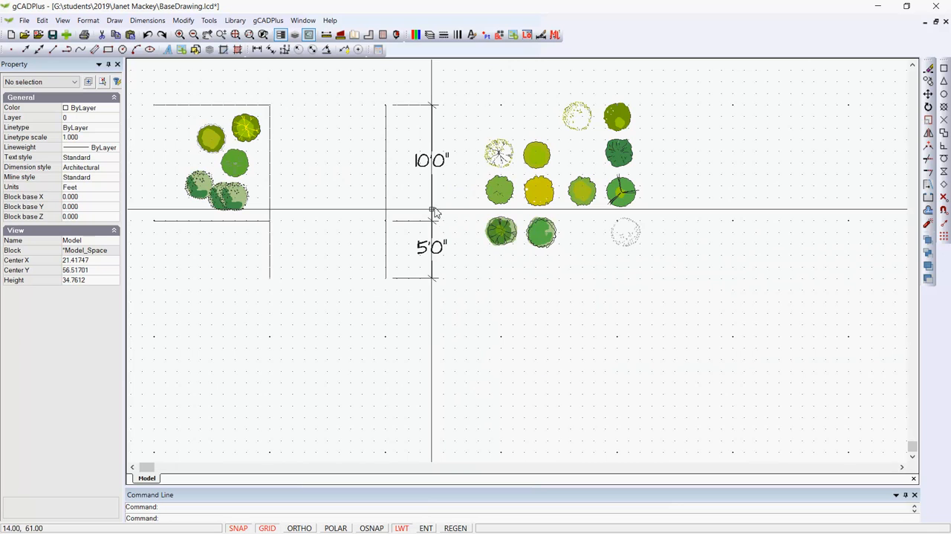
middle_drag(435, 212, 479, 289)
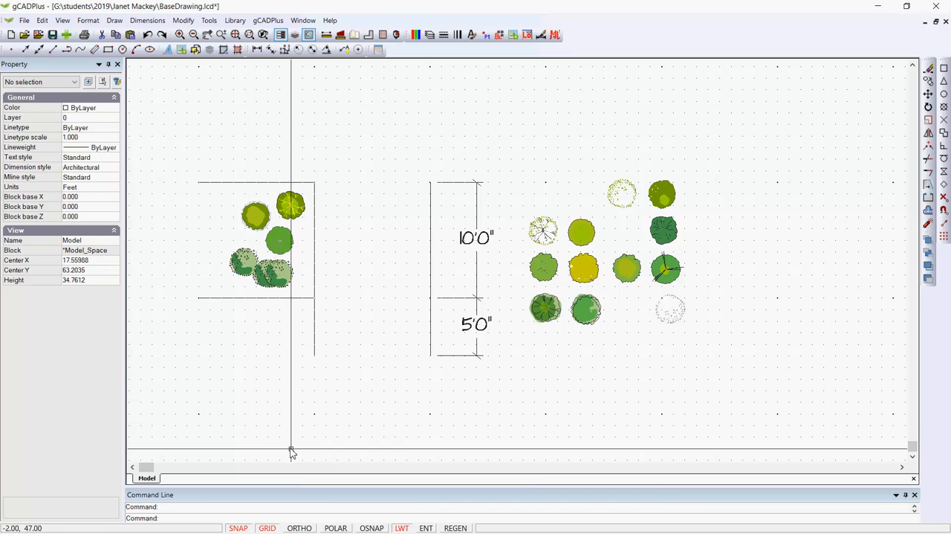
click(272, 527)
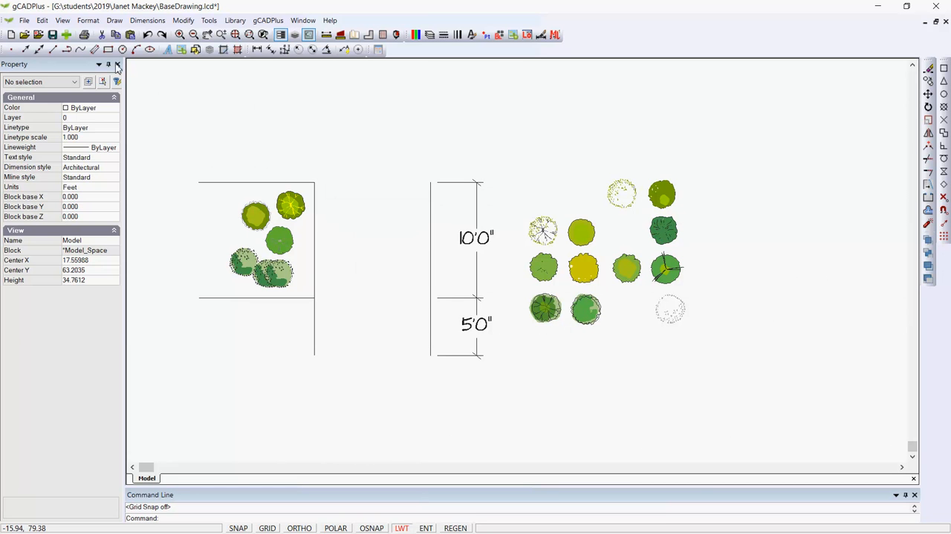
Examine the linear type and insertion scale units in the Drawing Units settings, and close them without changes
click(88, 20)
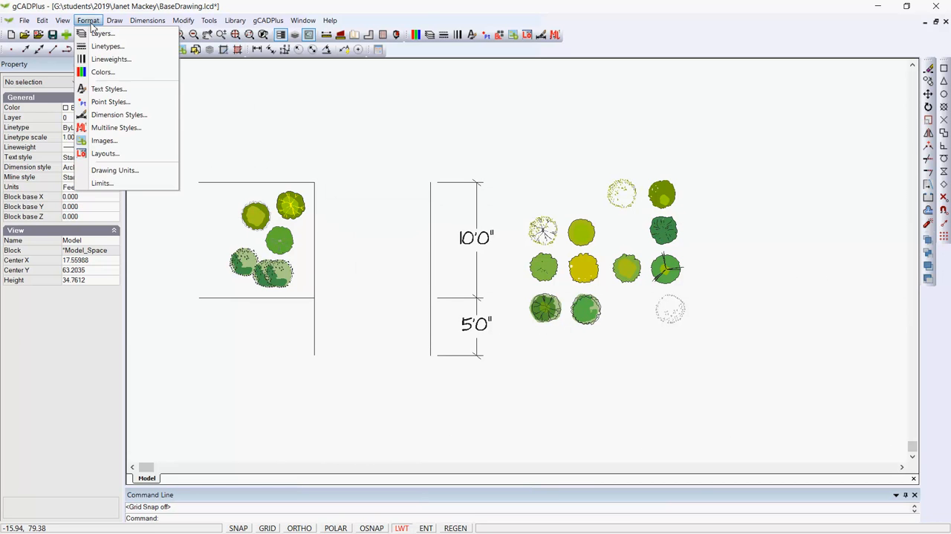
click(130, 171)
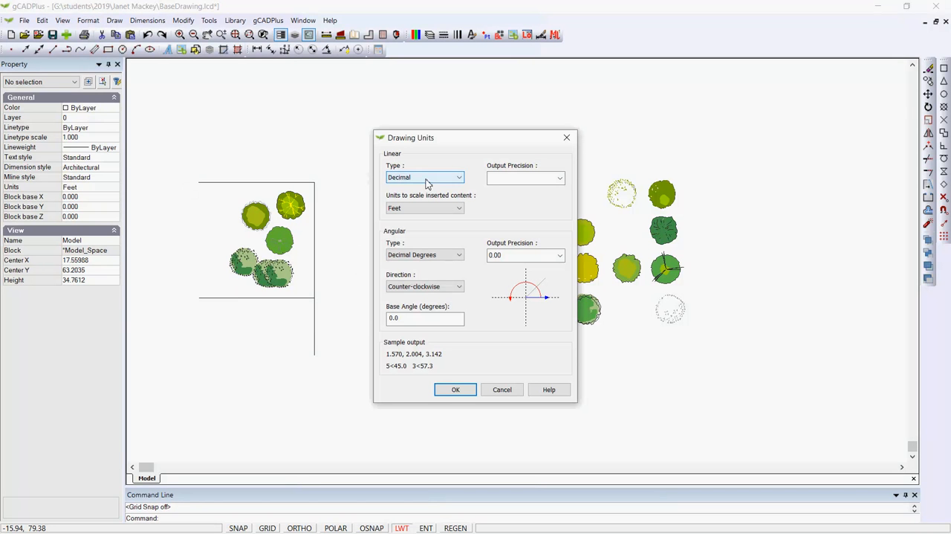
click(501, 391)
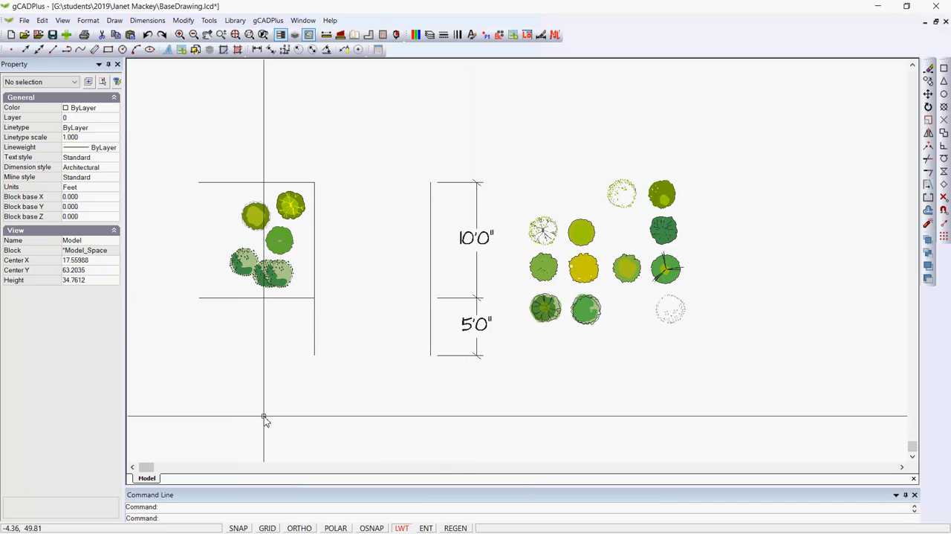
Draw a 9.75 ft horizontal line starting at about (-0.25, 50.54) below the boundary lines with polar tracking on, and check its properties
text(L)
key(Return)
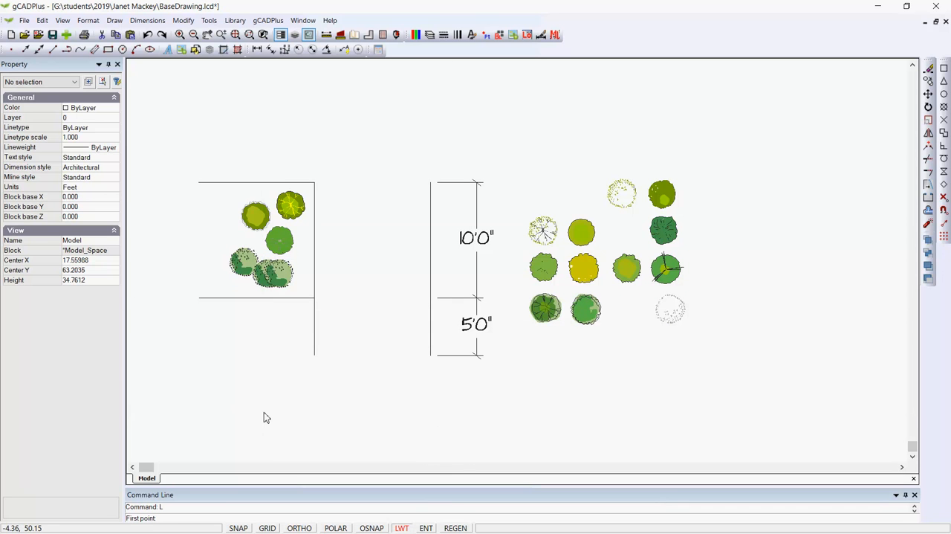
click(312, 407)
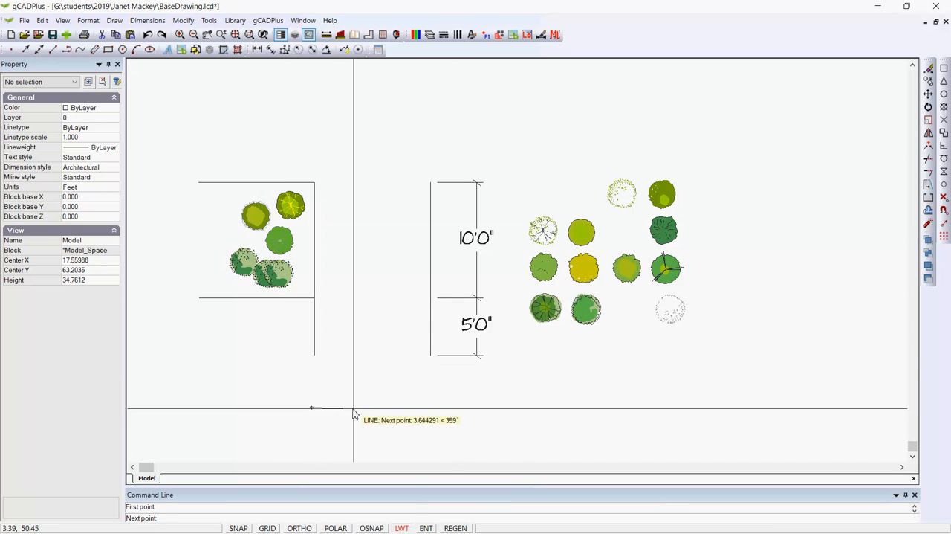
click(346, 527)
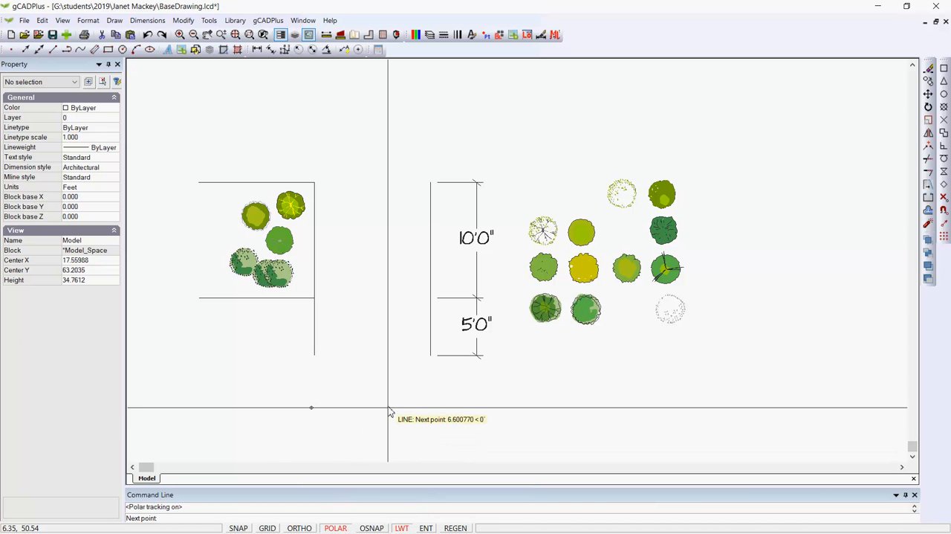
text(9.75)
key(Return)
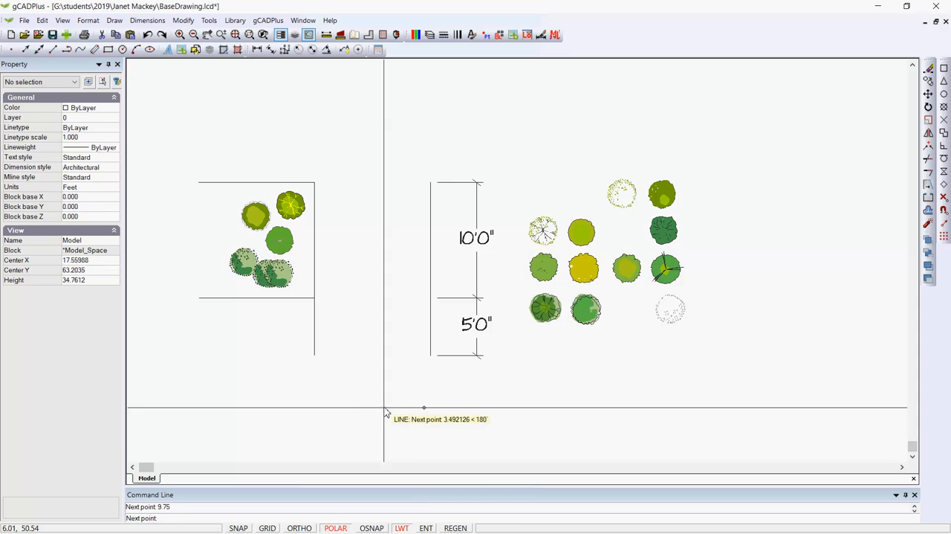
right_click(421, 441)
click(445, 441)
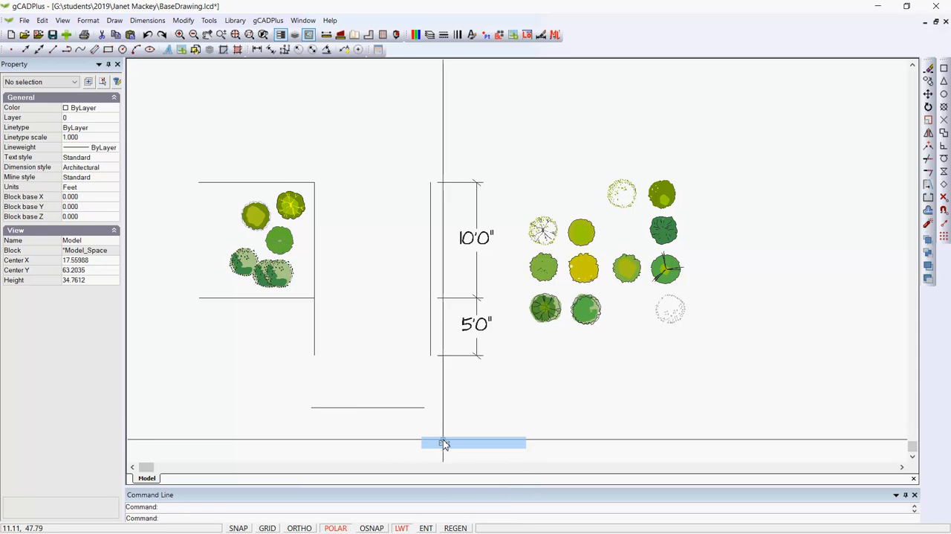
click(399, 408)
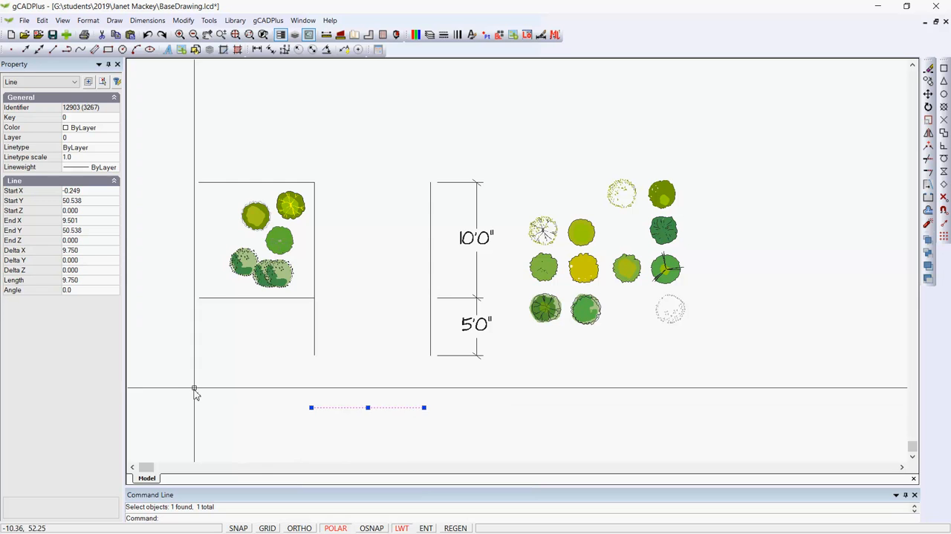
key(Escape)
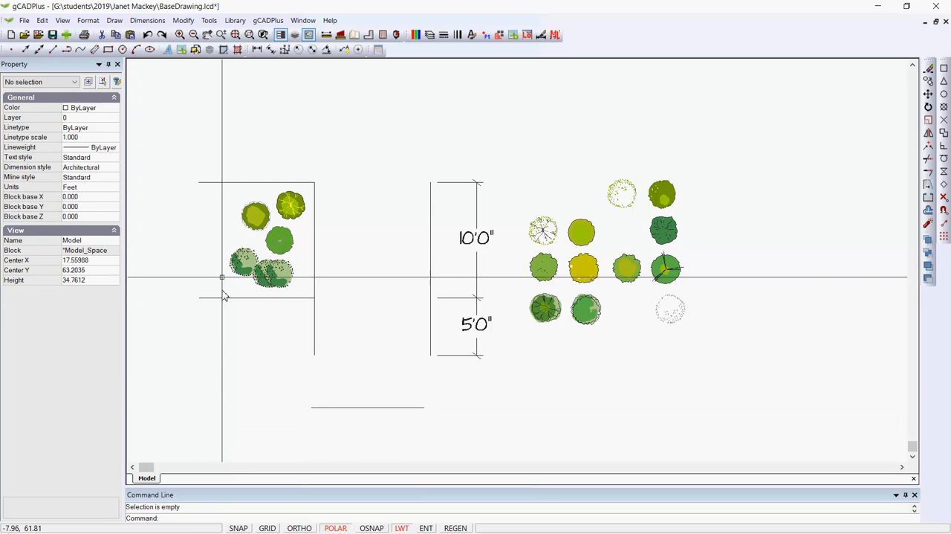
Add a linear dimension between the new horizontal line's endpoints using object snap, placing it below the line at about Y 49.1
click(257, 49)
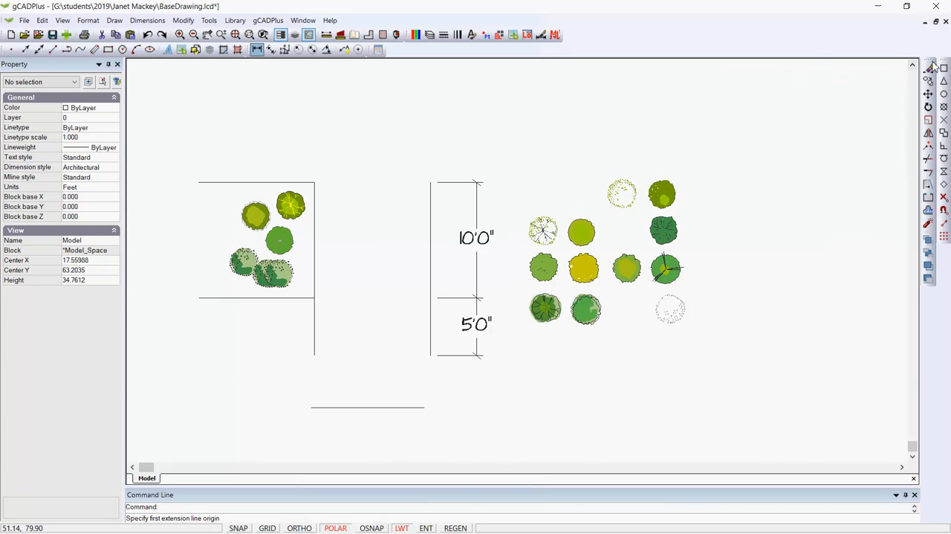
click(312, 408)
scroll(355, 405, up, 5)
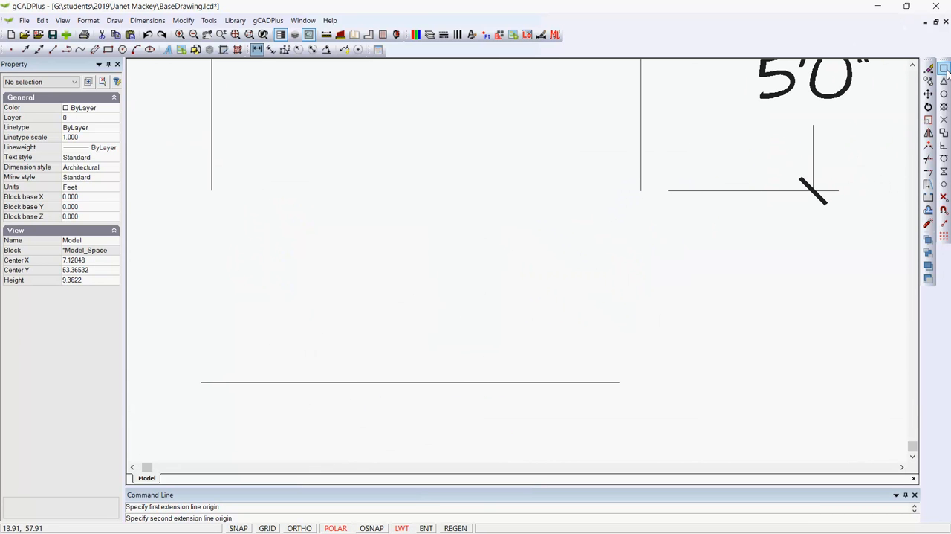
key(F3)
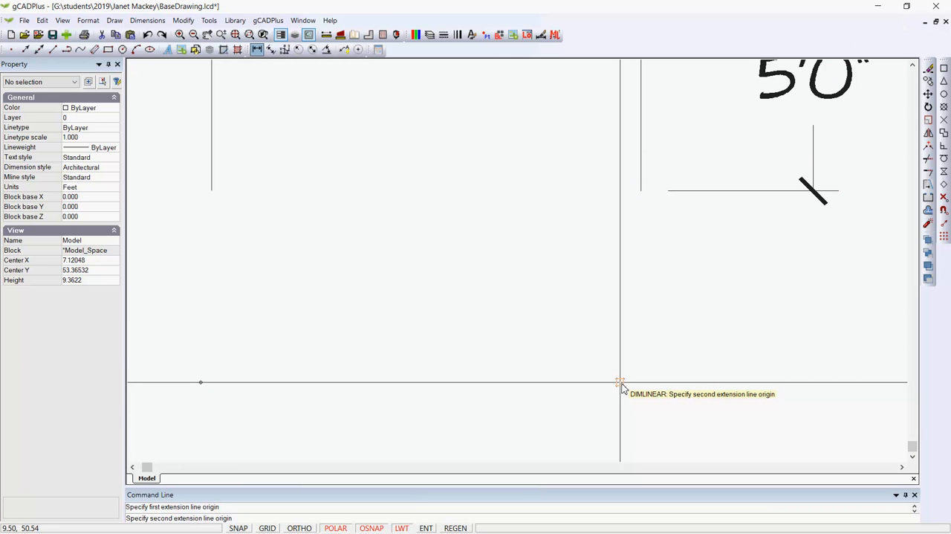
click(619, 382)
key(F3)
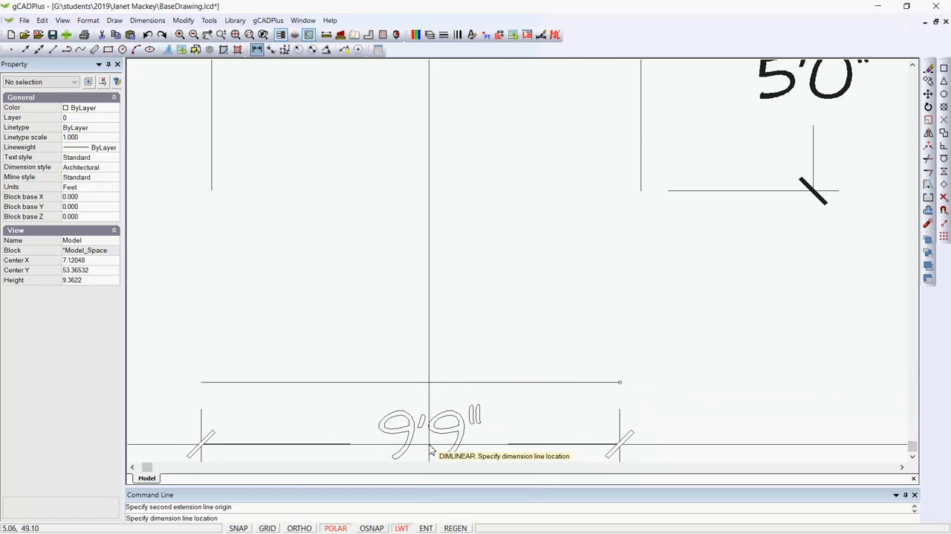
click(426, 452)
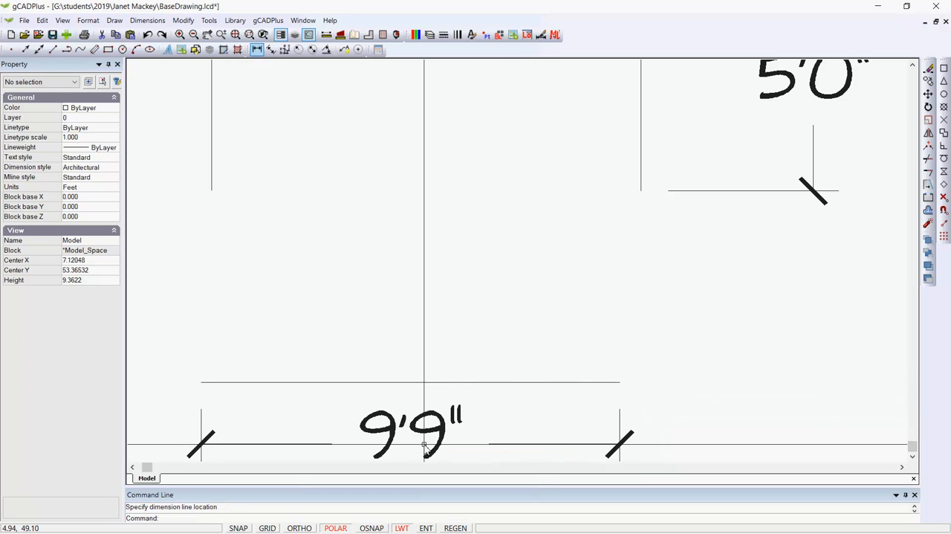
scroll(410, 371, down, 4)
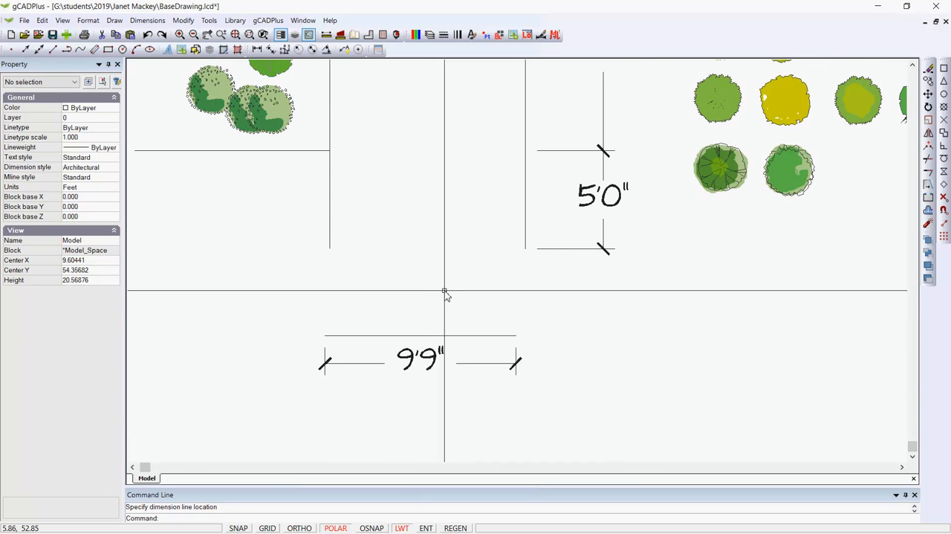